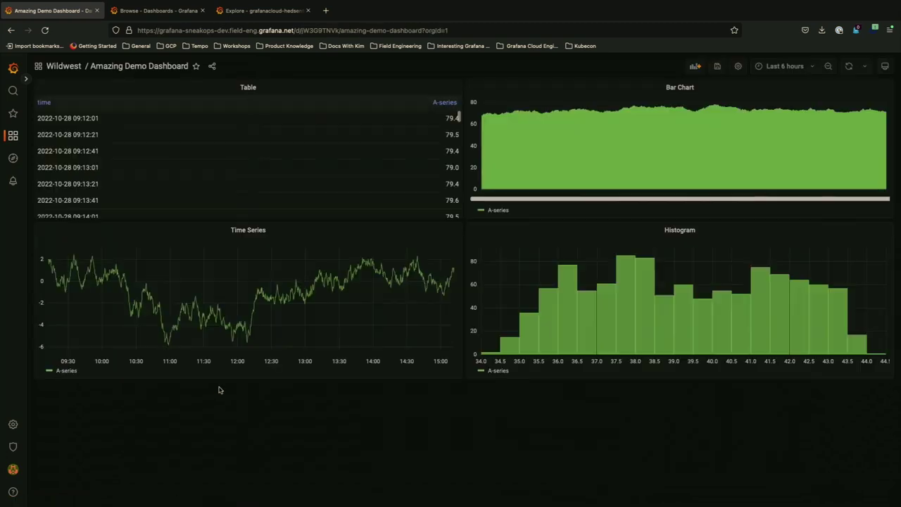
# - Save a copy named 'Amazing Demo Dashboard', without the ' Copy' suffix, into the SneakOps folder
pyautogui.click(738, 66)
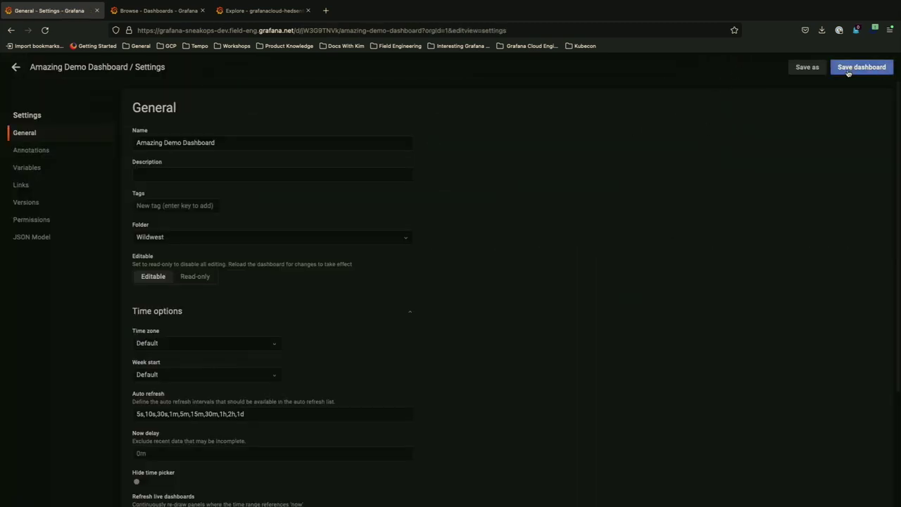
pyautogui.click(812, 67)
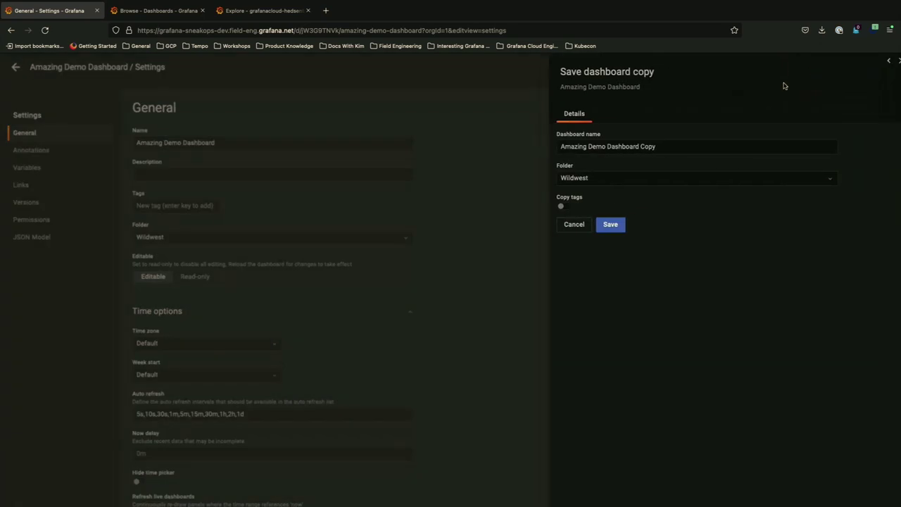
pyautogui.click(671, 148)
pyautogui.press('BackSpace')
pyautogui.press('BackSpace')
pyautogui.press('BackSpace')
pyautogui.press('BackSpace')
pyautogui.press('BackSpace')
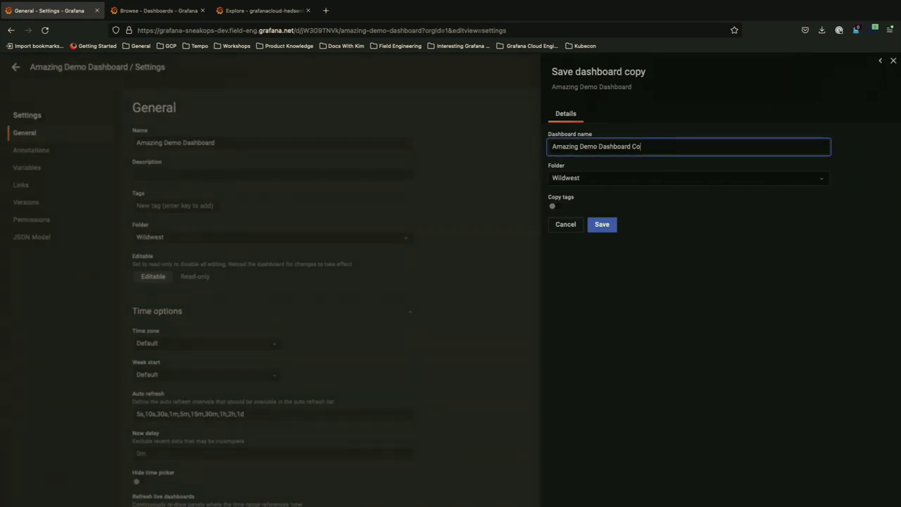
pyautogui.click(660, 181)
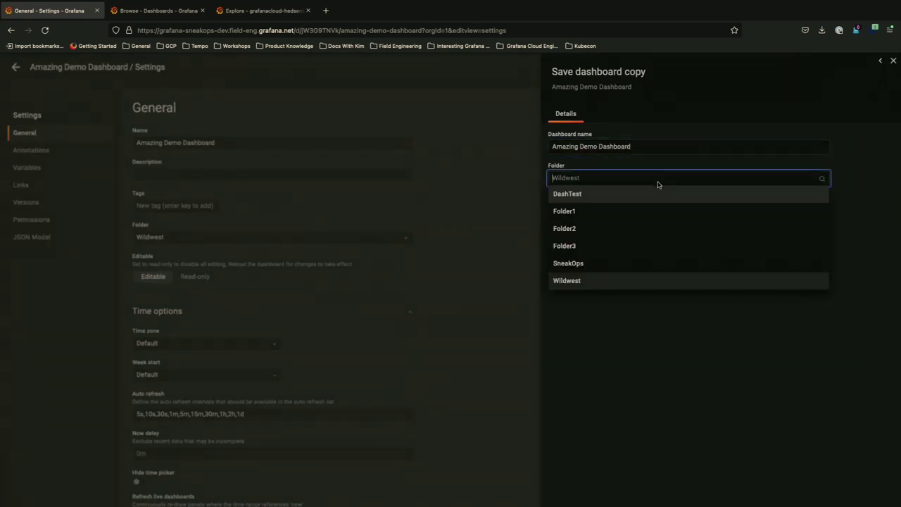
pyautogui.click(636, 263)
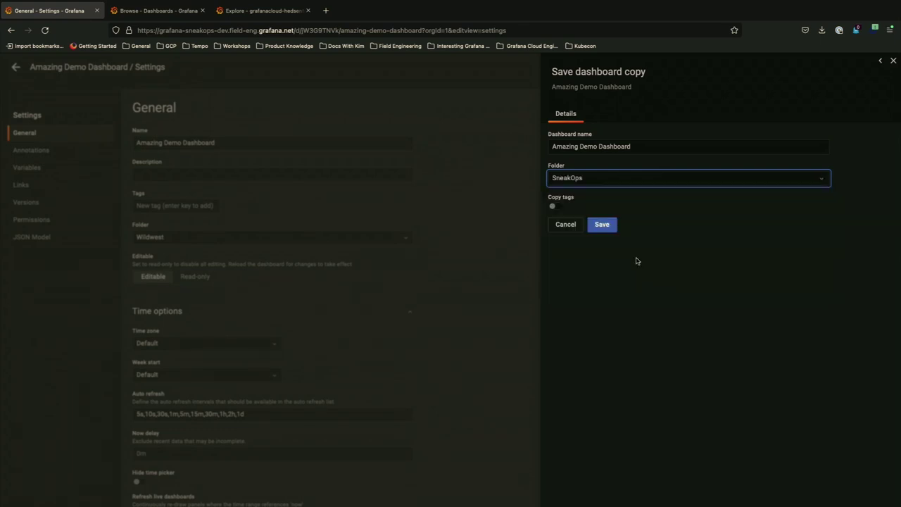
pyautogui.click(602, 225)
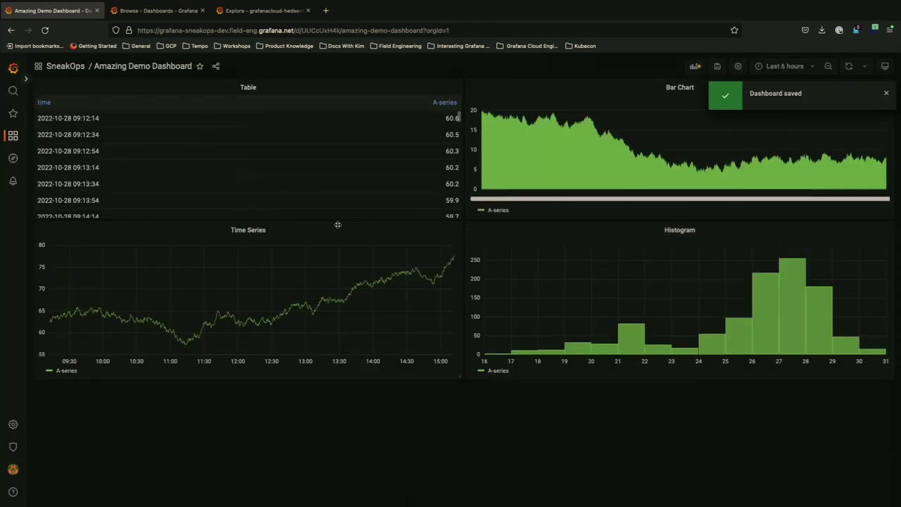
# - Browse the full dashboard list, then move over to the k9s terminal
pyautogui.click(17, 139)
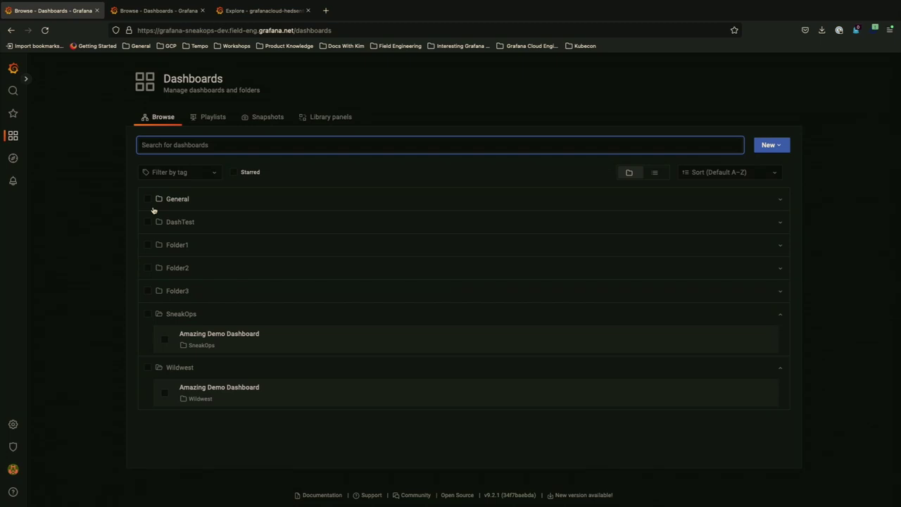
pyautogui.hotkey('ctrl', 'Left')
pyautogui.hotkey('ctrl', 'Right')
pyautogui.hotkey('ctrl', 'Right')
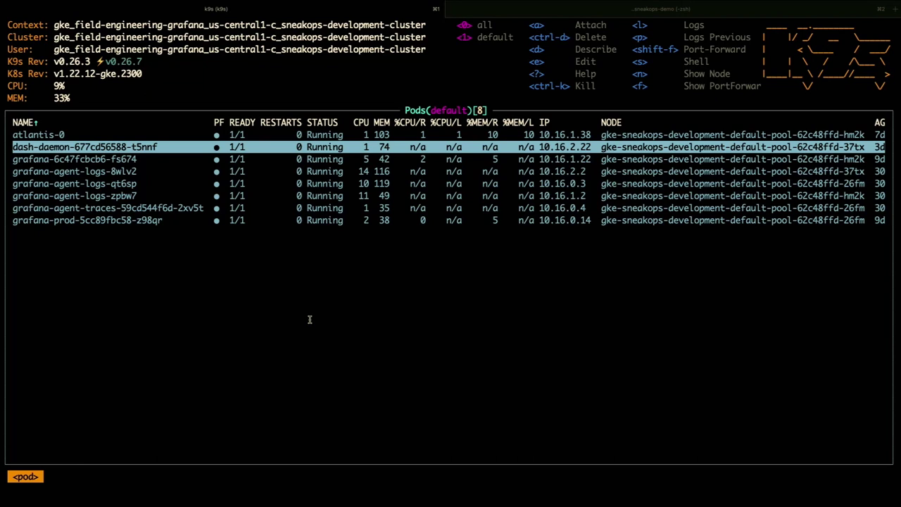
# - Step through the k9s pods atlantis-0, dash-daemon, the grafana agents and grafana-prod, then go to Slack
pyautogui.press('Up')
pyautogui.press('Down')
pyautogui.press('Down')
pyautogui.press('Down')
pyautogui.press('Down')
pyautogui.press('Down')
pyautogui.press('Down')
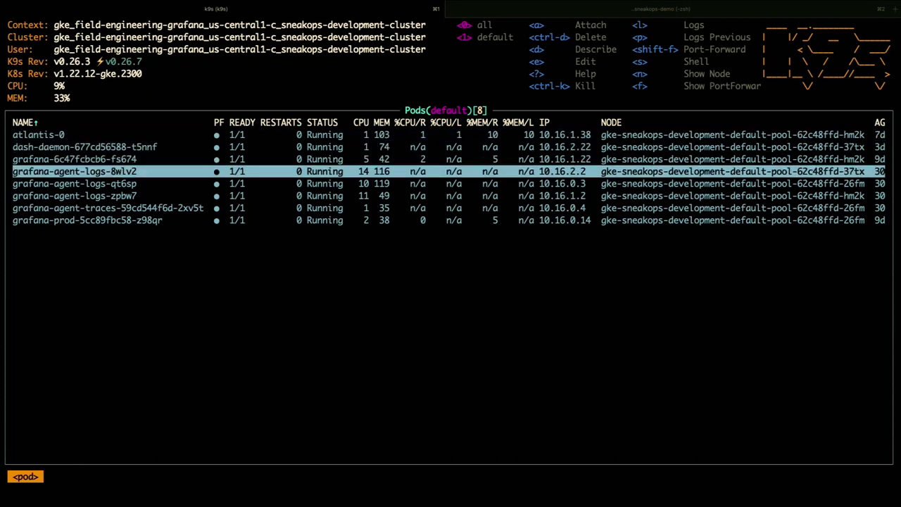
pyautogui.press('Up')
pyautogui.press('Up')
pyautogui.press('Up')
pyautogui.press('Up')
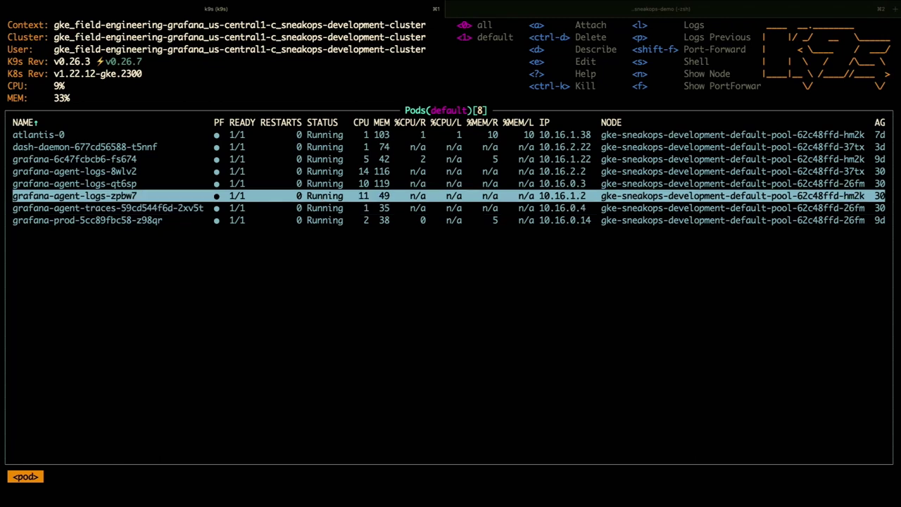
pyautogui.press('Down')
pyautogui.press('Down')
pyautogui.press('Down')
pyautogui.press('Down')
pyautogui.press('Down')
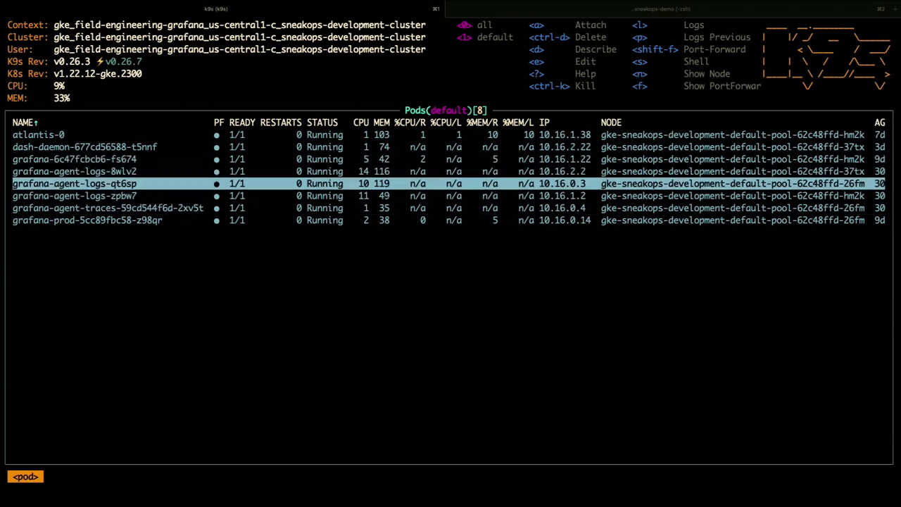
pyautogui.hotkey('ctrl', 'Left')
pyautogui.hotkey('ctrl', 'Left')
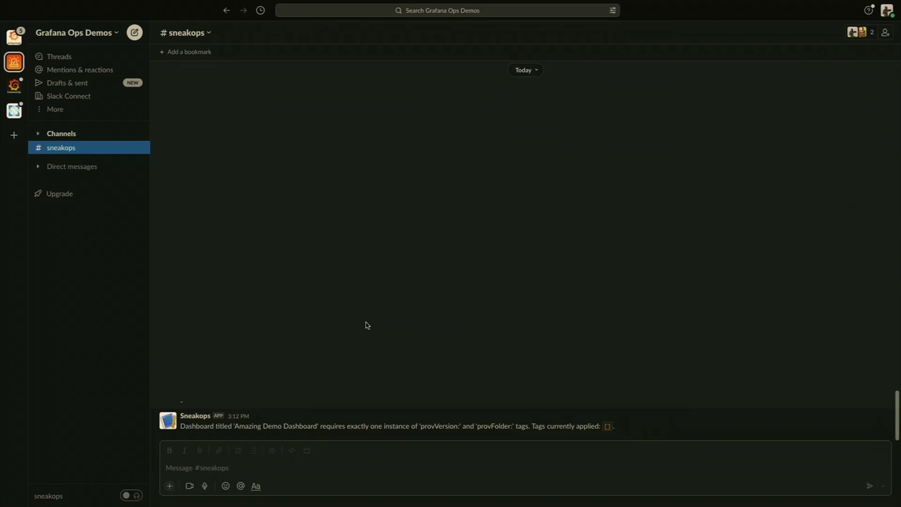
# - Return to the Grafana dashboard list after reading the provVersion/provFolder tag warning
pyautogui.press('super+Tab')
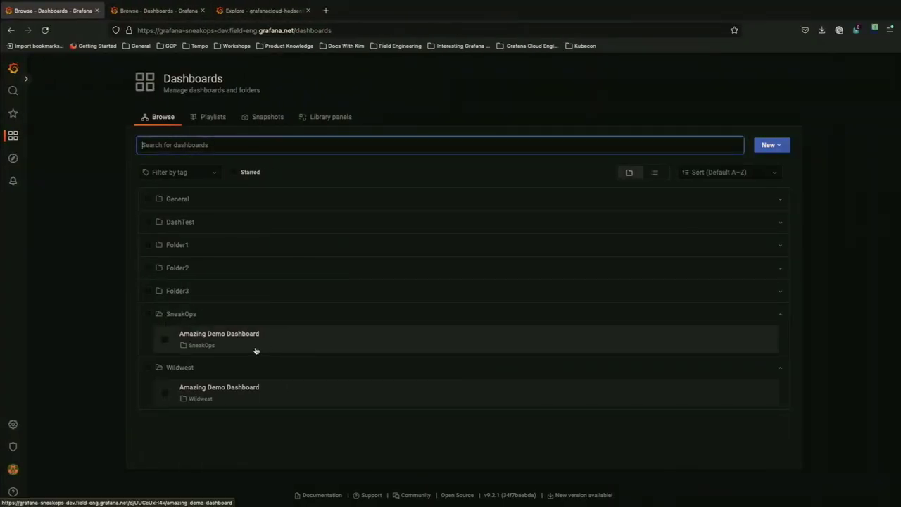
# - Reload the dashboard list and open settings for the SneakOps Amazing Demo Dashboard
pyautogui.press('super+r')
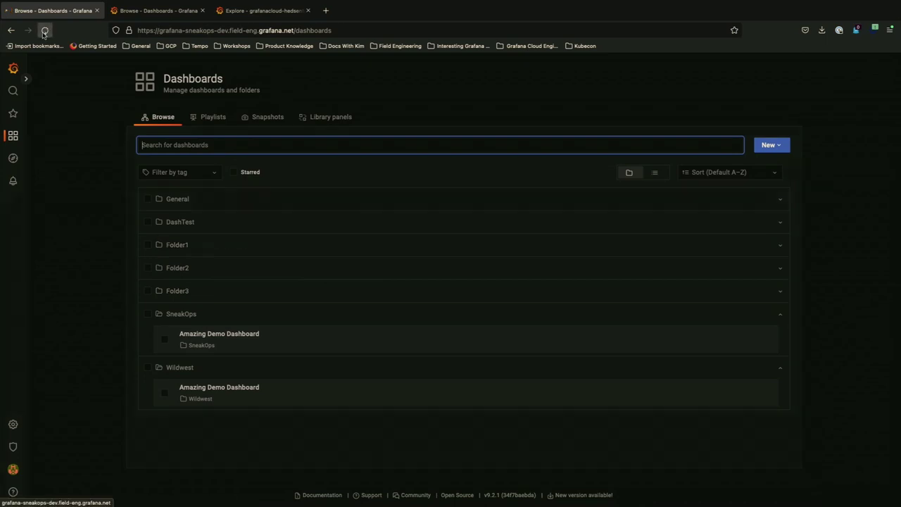
pyautogui.click(226, 340)
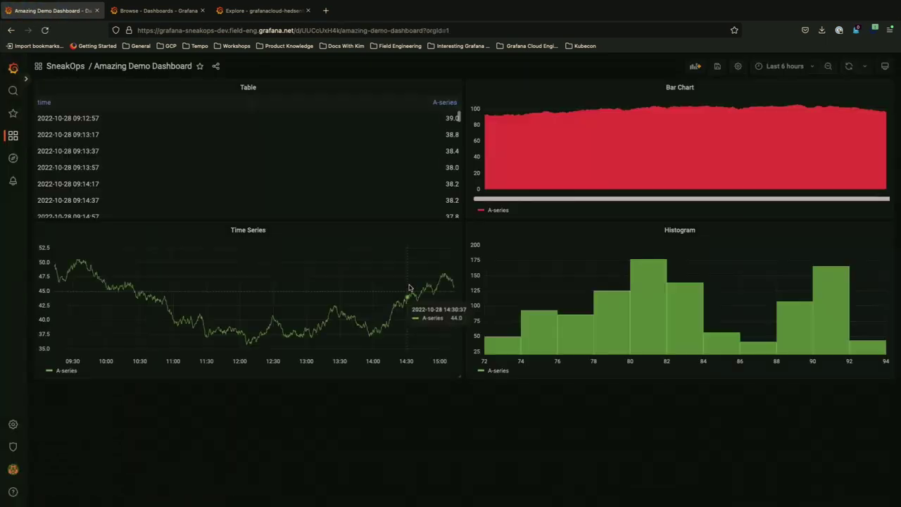
pyautogui.click(737, 66)
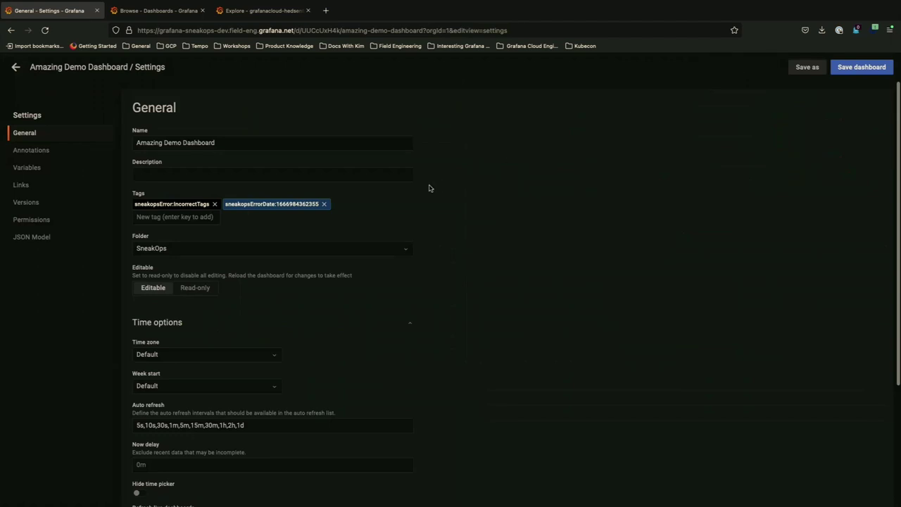
# - Replace the sneakopsErrorDate and sneakopsError:IncorrectTags tags with provFolder:AmazingDemos and provVersion:1
pyautogui.click(325, 204)
pyautogui.click(215, 204)
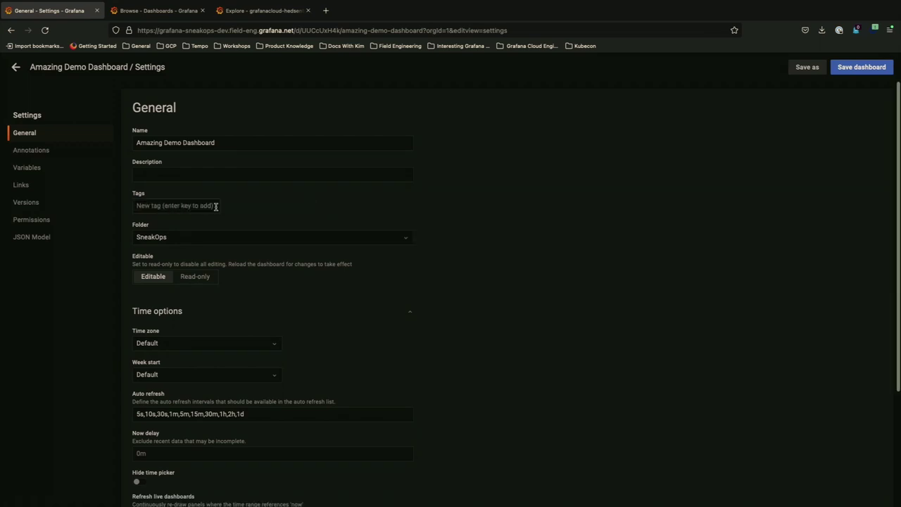
pyautogui.click(178, 207)
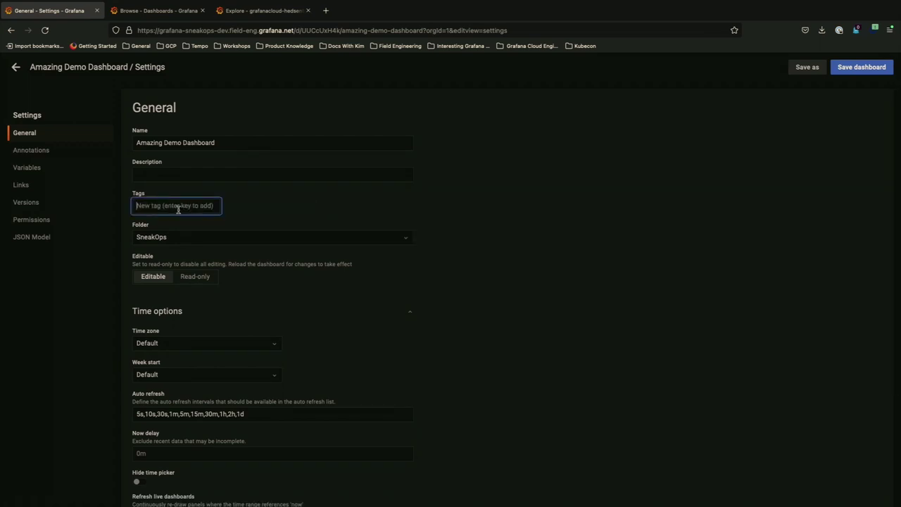
pyautogui.write('provFolder:')
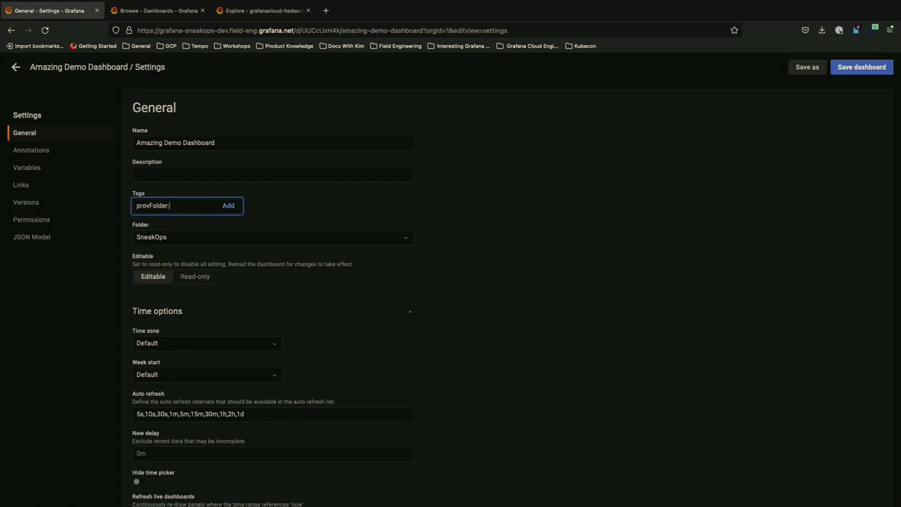
pyautogui.write('AmazingDemos')
pyautogui.click(228, 205)
pyautogui.write('prov')
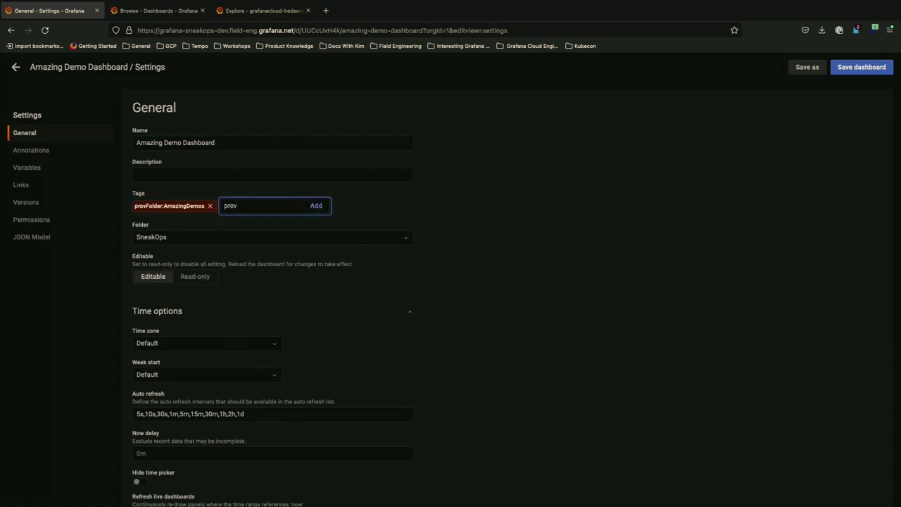
pyautogui.write('Version:1')
pyautogui.click(317, 206)
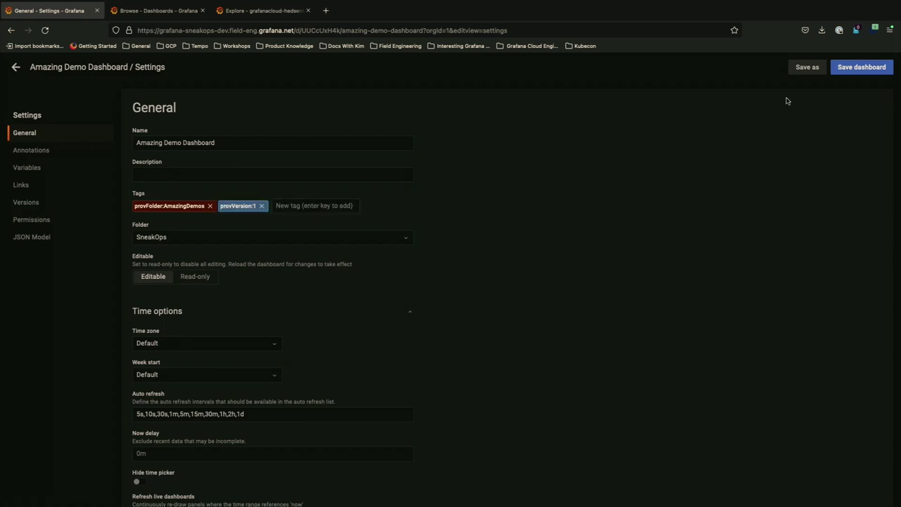
# - Save the retagged dashboard and switch over to Slack
pyautogui.click(842, 71)
pyautogui.click(605, 198)
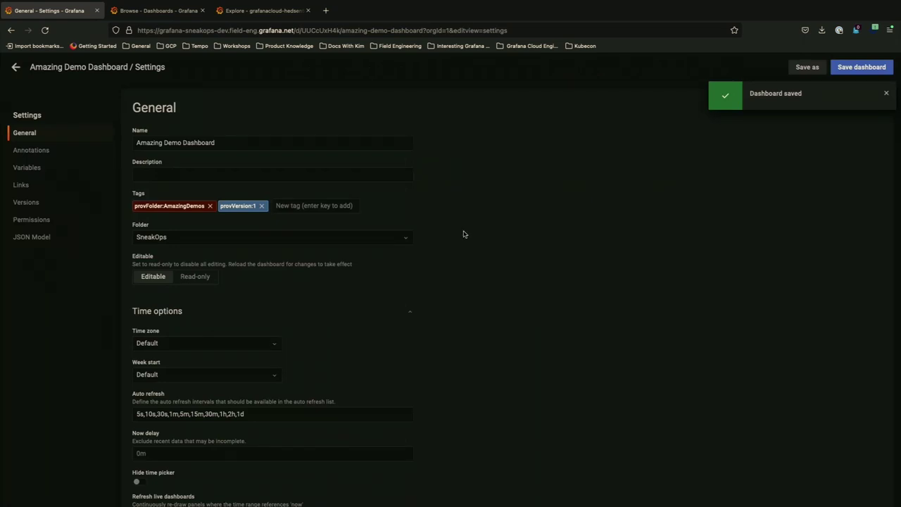
pyautogui.hotkey('ctrl', 'Left')
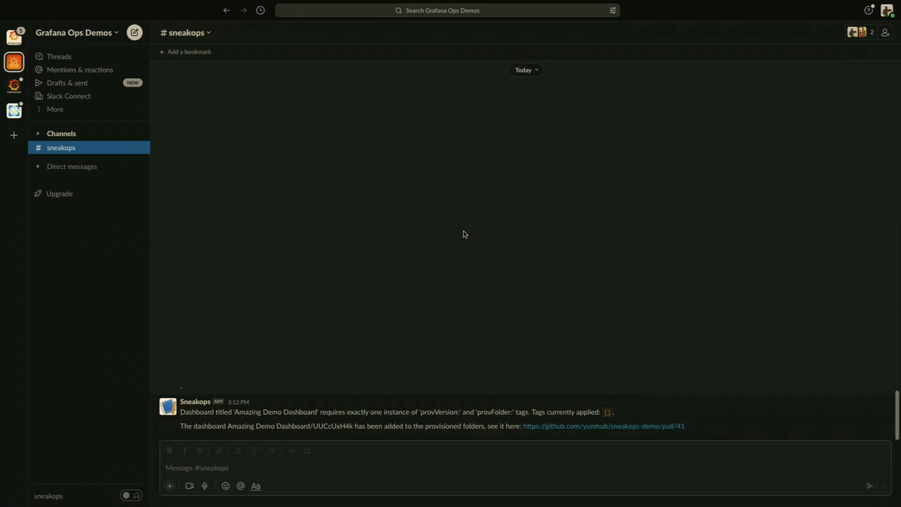
# - Open pull request 41 from the Sneakops bot's github.com link in #sneakops
pyautogui.click(558, 427)
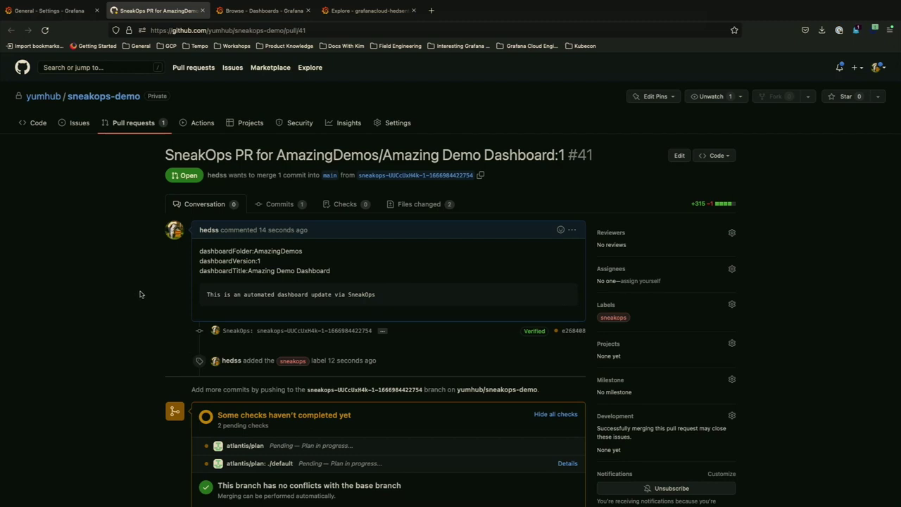
# - Reload pull request #41 to refresh its atlantis/plan checks
pyautogui.scroll(-3, 139, 295)
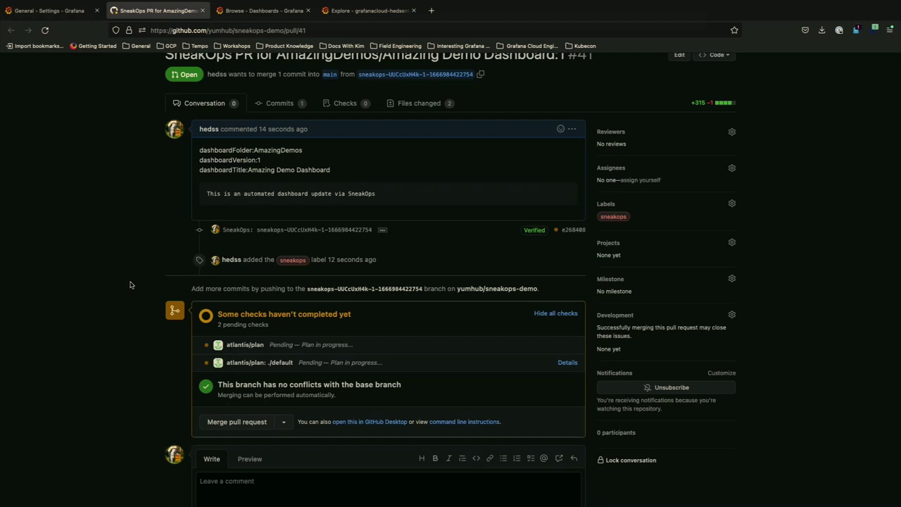
pyautogui.scroll(1, 129, 284)
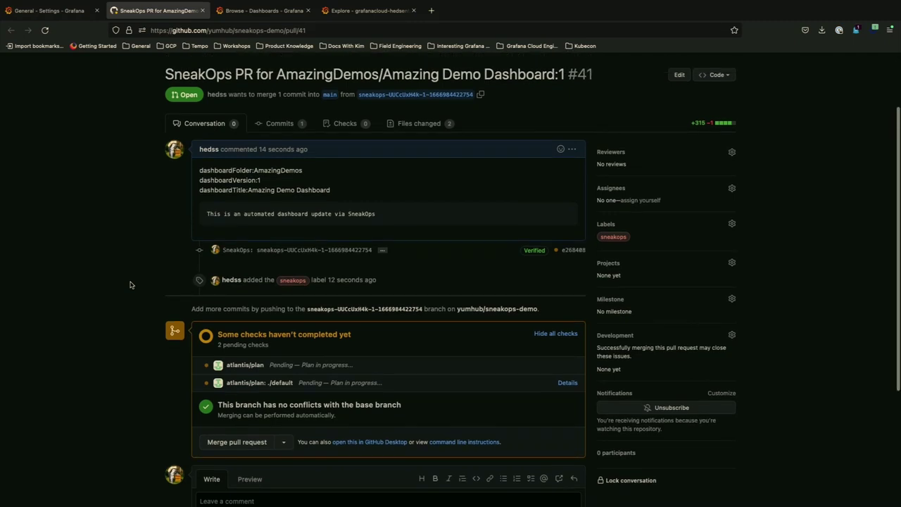
pyautogui.click(46, 30)
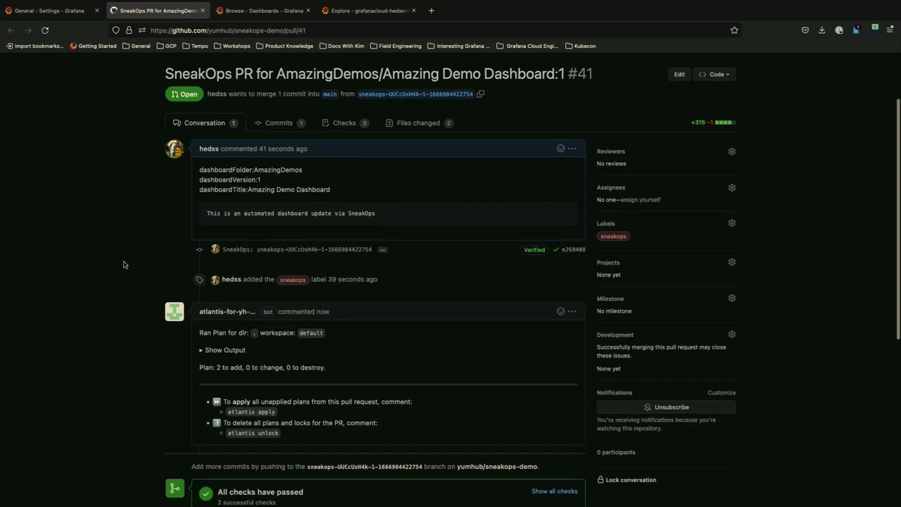
pyautogui.scroll(-4, 121, 262)
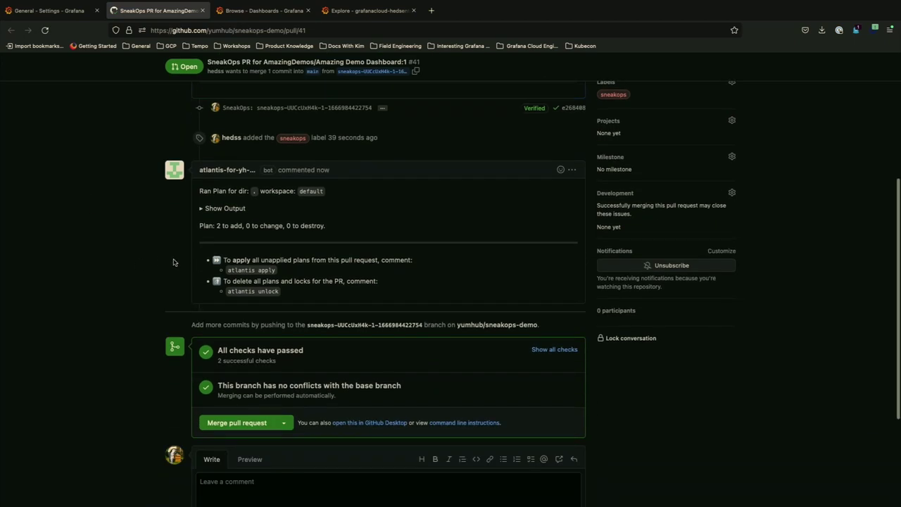
# - Expand and read the Atlantis Terraform plan adding 2 resources, then collapse it
pyautogui.click(209, 208)
pyautogui.scroll(-4, 239, 253)
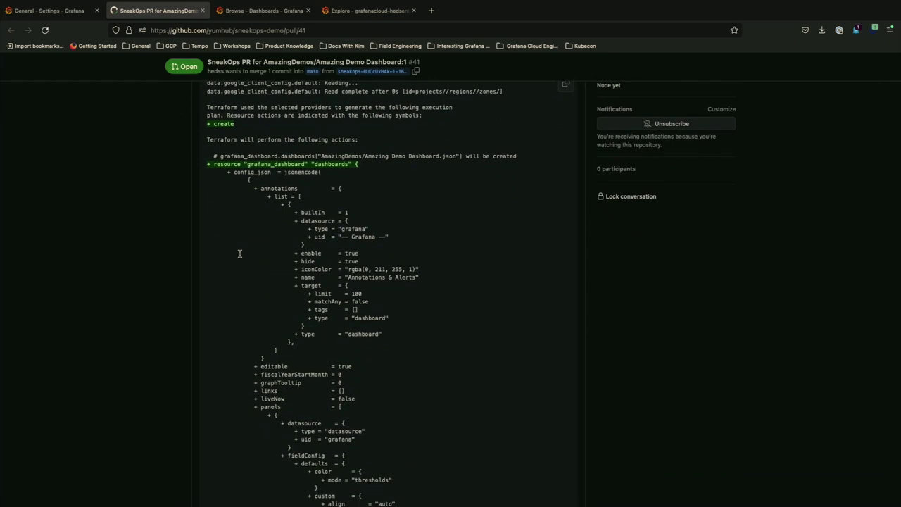
pyautogui.scroll(-20, 240, 254)
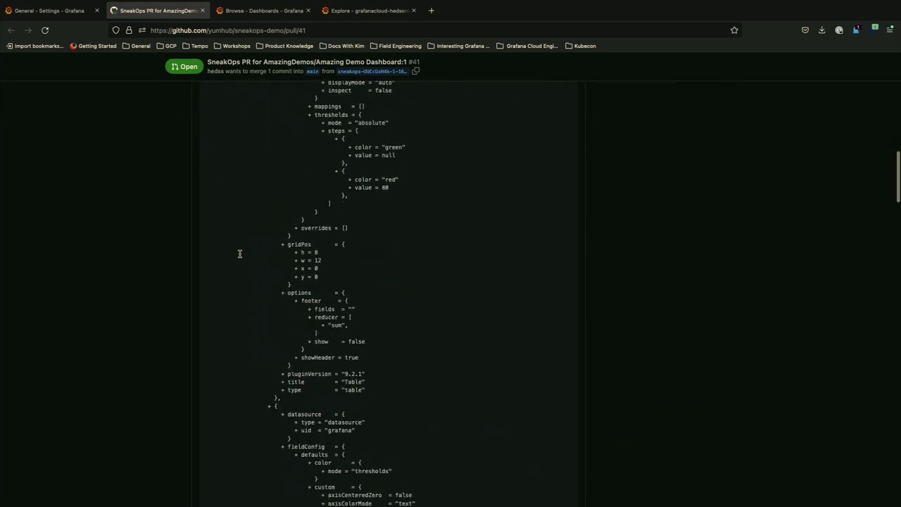
pyautogui.scroll(20, 239, 253)
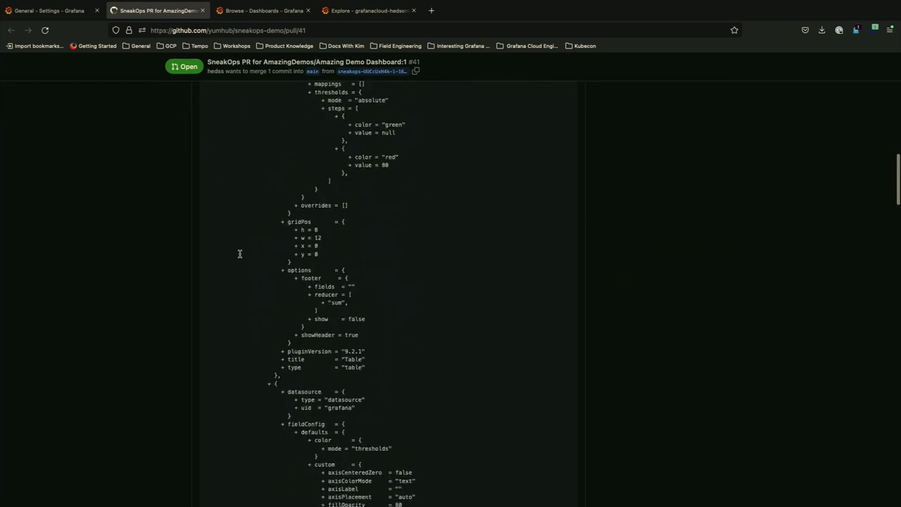
pyautogui.scroll(1, 225, 182)
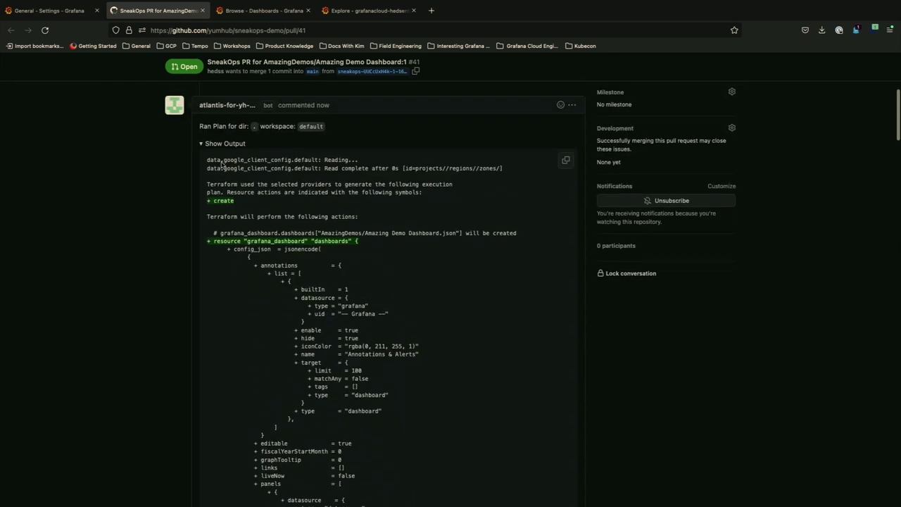
pyautogui.click(222, 145)
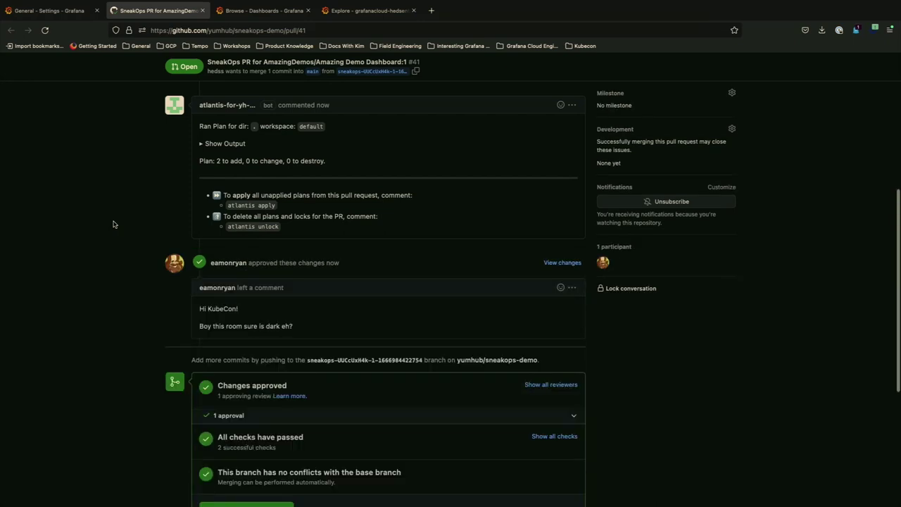
# - Scroll PR #41 to follow approval, Atlantis apply (2 added) and the auto-merge into main
pyautogui.scroll(5, 121, 215)
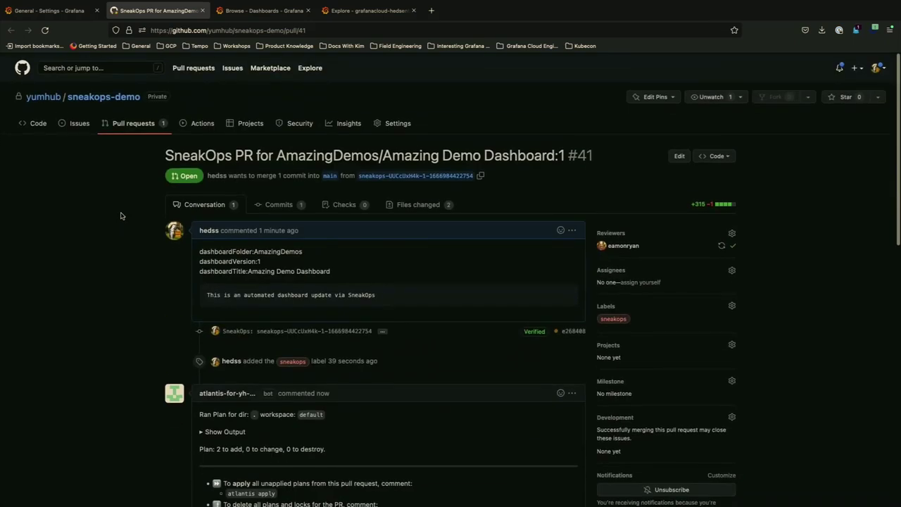
pyautogui.scroll(-5, 120, 215)
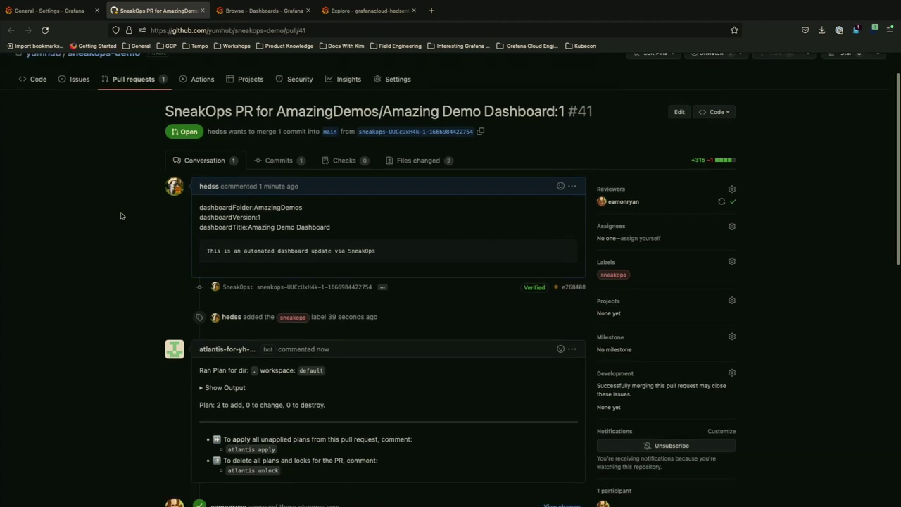
pyautogui.scroll(-3, 120, 215)
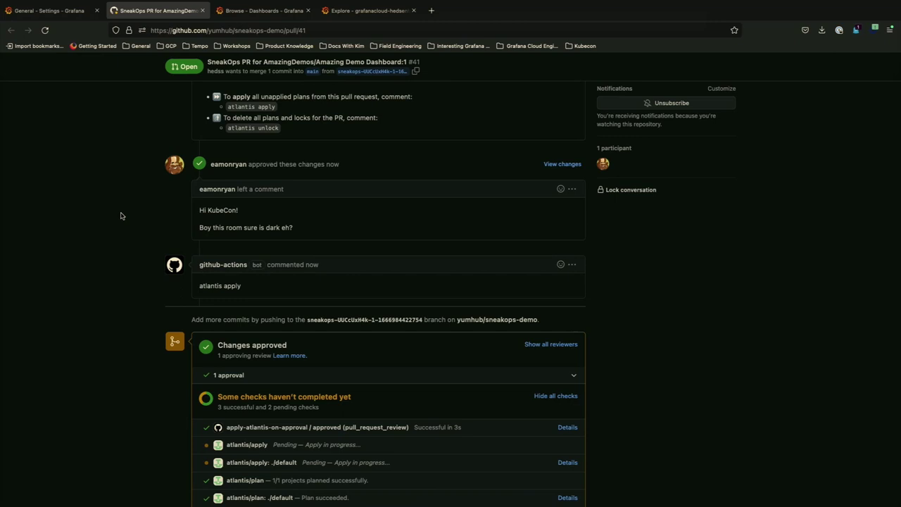
pyautogui.scroll(-1, 120, 215)
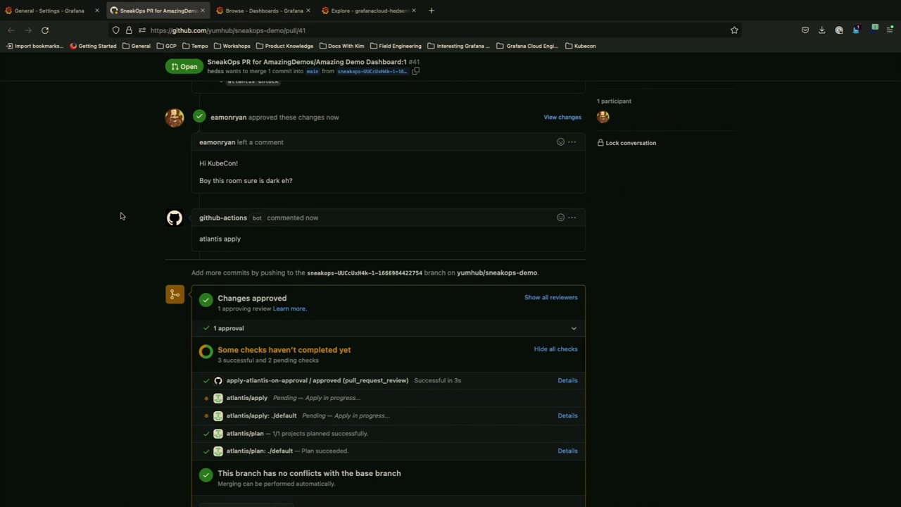
pyautogui.scroll(-2, 121, 216)
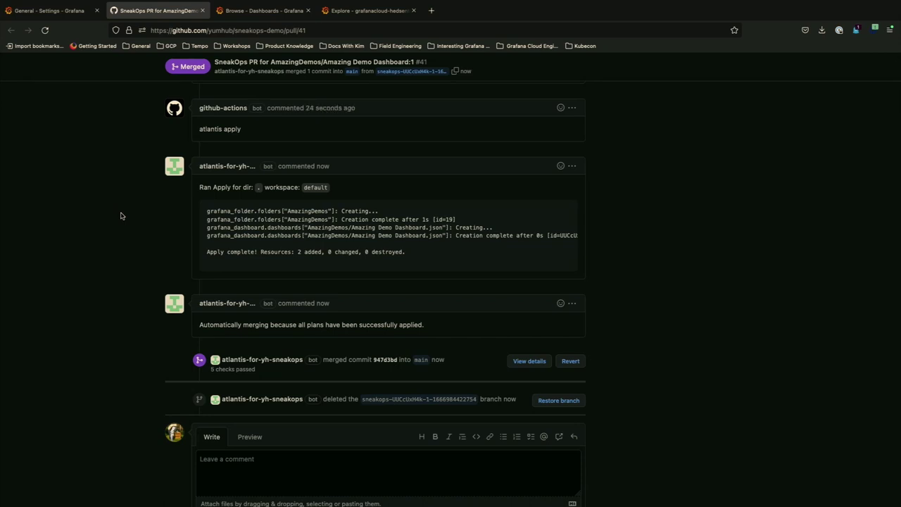
# - Reload the production dashboard list and open Invalid Dashboard in the GoldenDashboards folder
pyautogui.click(253, 11)
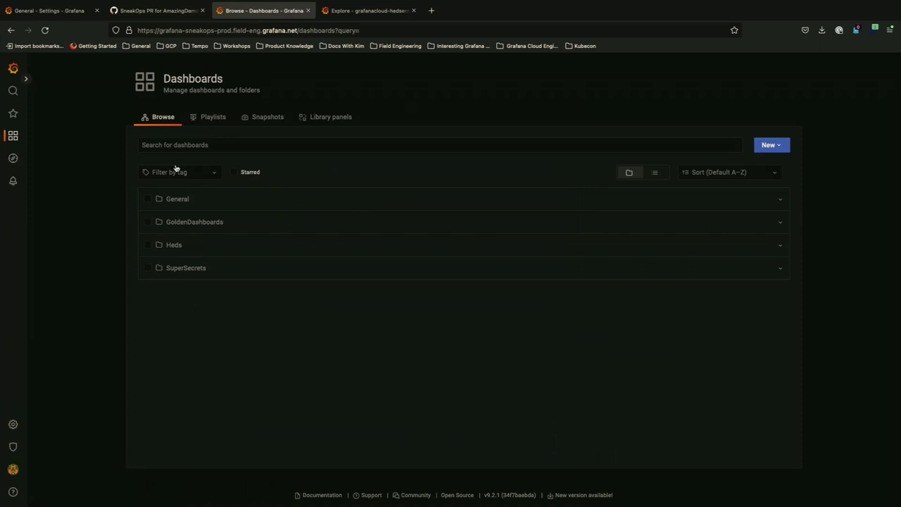
pyautogui.click(44, 31)
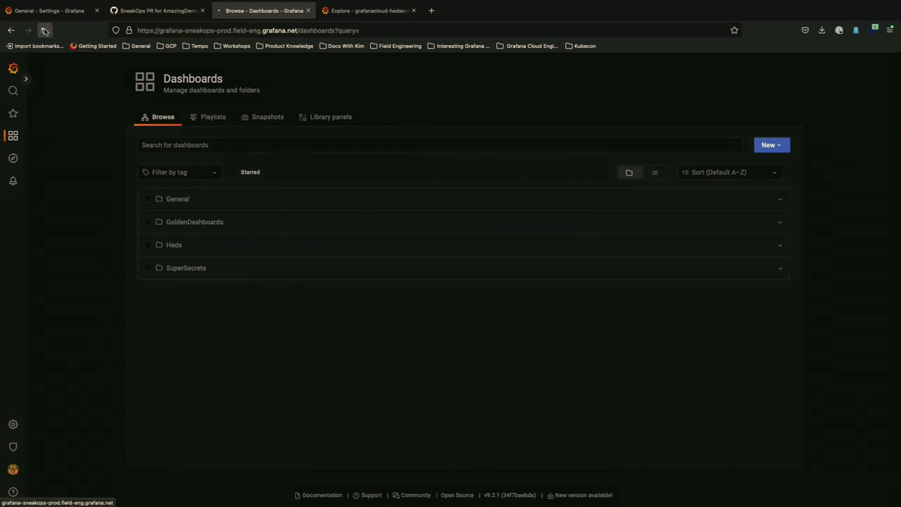
pyautogui.click(180, 245)
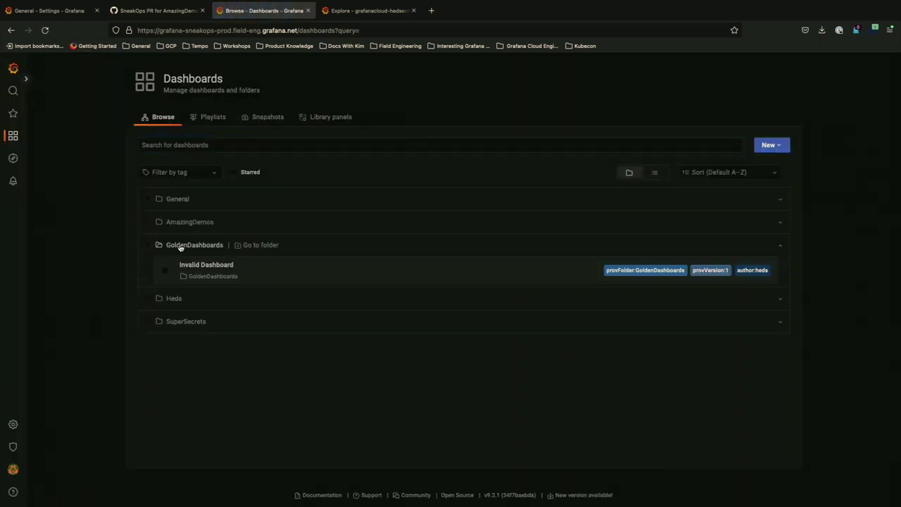
pyautogui.click(201, 264)
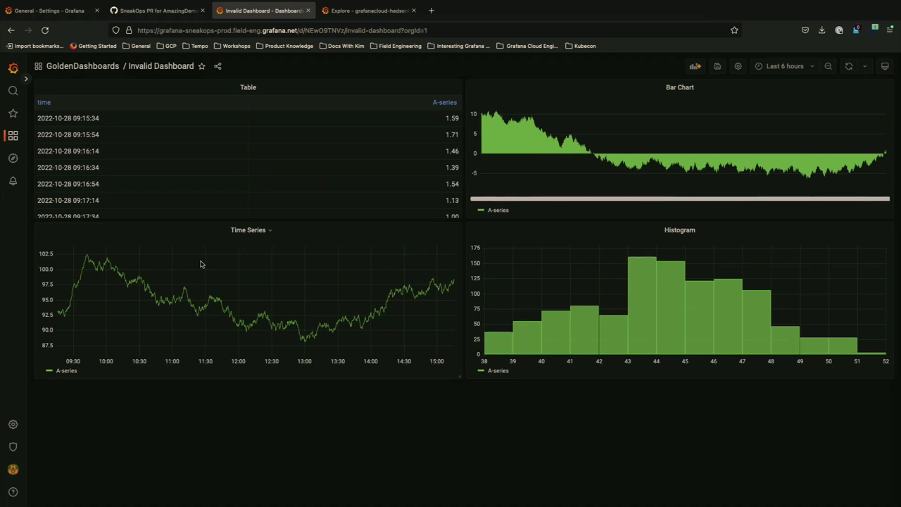
# - View the dash-daemon Main Sweep trace in Explore (3.61 s, 28 spans)
pyautogui.click(366, 11)
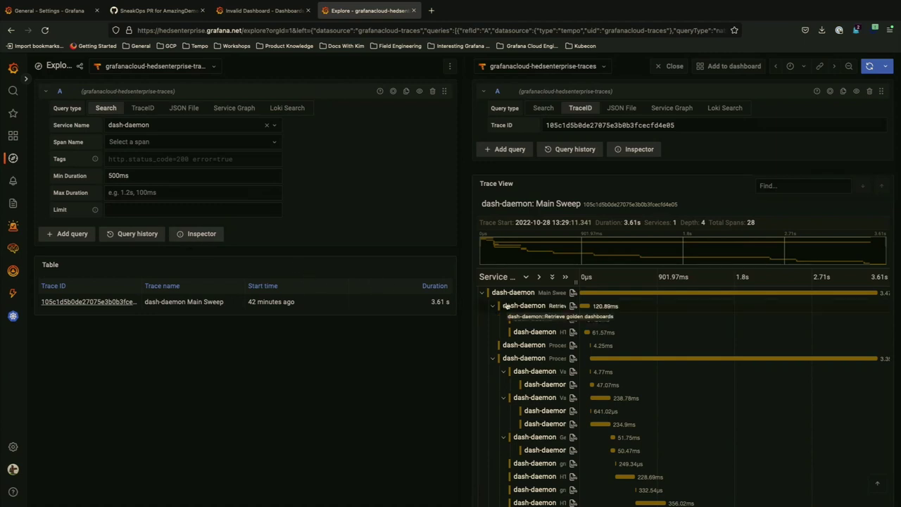
pyautogui.scroll(-3, 506, 306)
pyautogui.scroll(3, 506, 306)
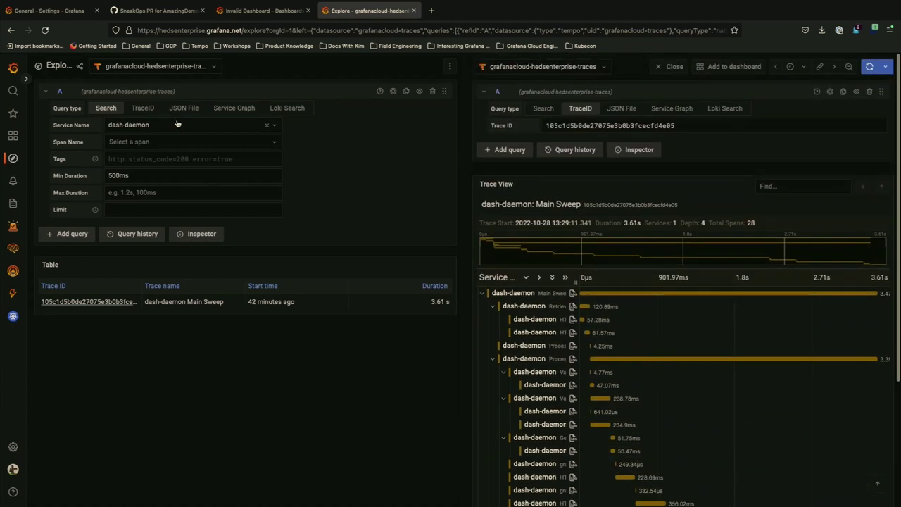